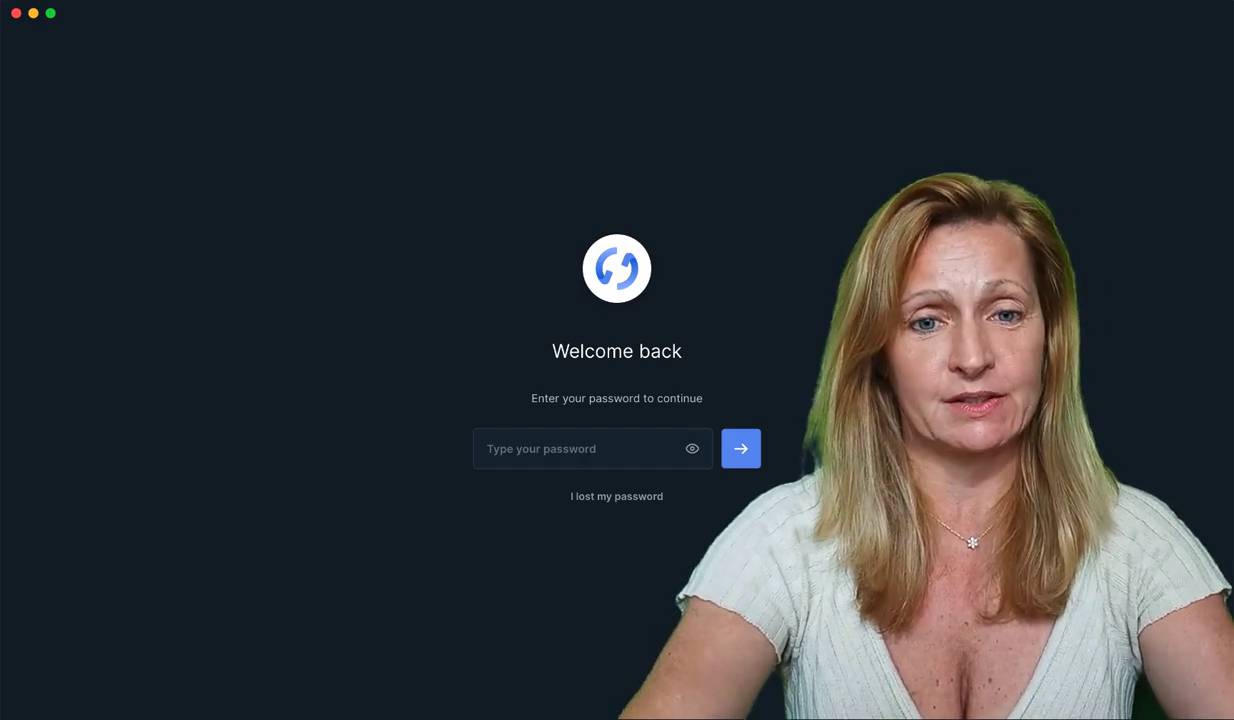
Step: Unlock Ledger Live by pasting the account password into the password field
left_click(513, 436)
key("super+v")
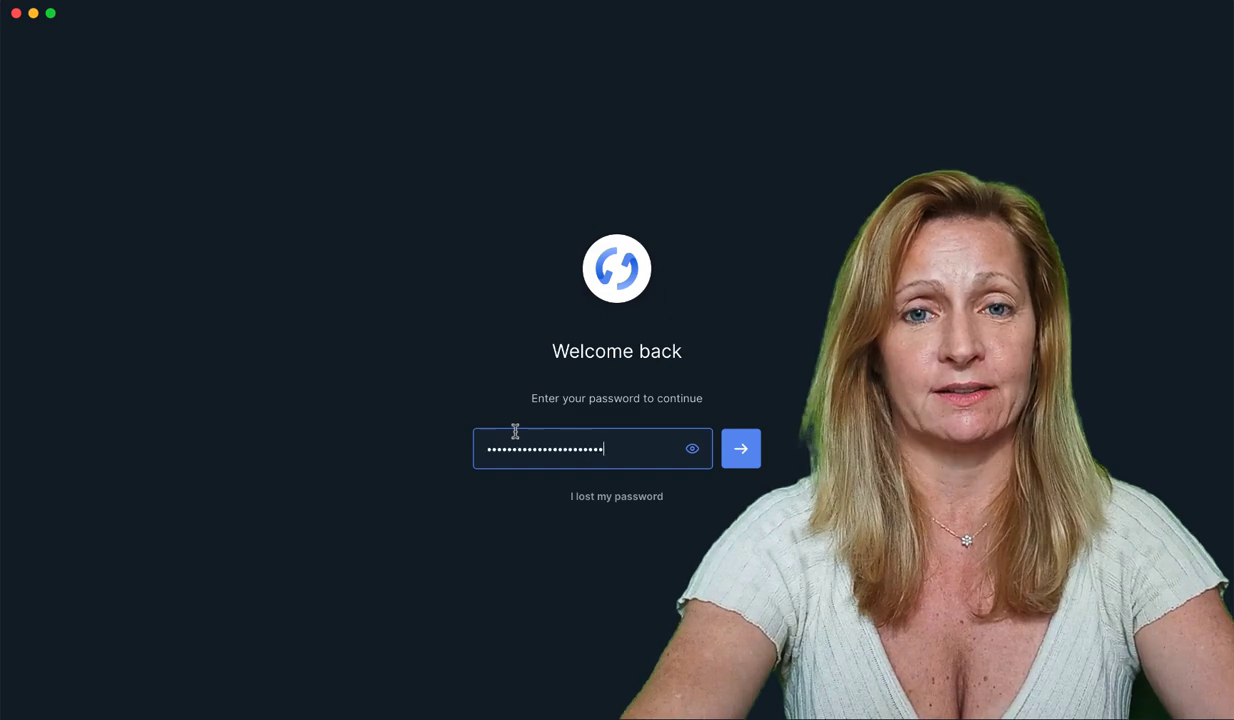
left_click(735, 467)
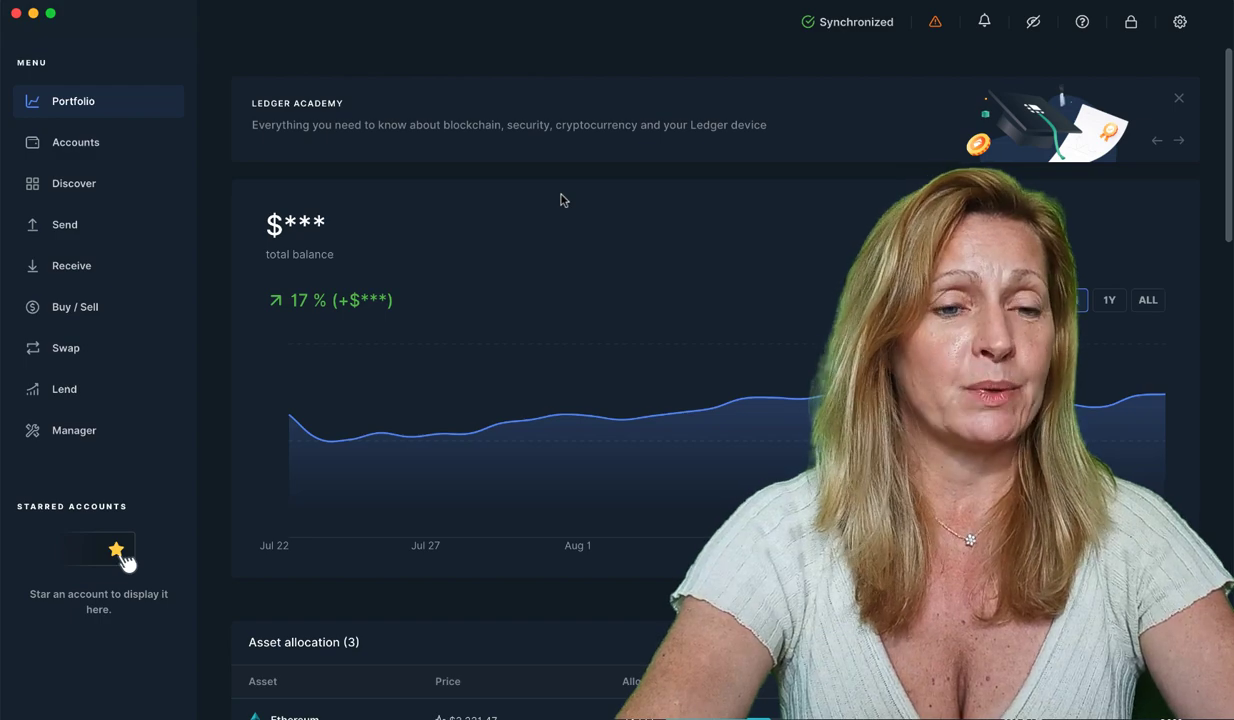
Step: Install the Binance Smart Chain (BNB) app on the Ledger Nano S from the Manager's app catalog
left_click(80, 435)
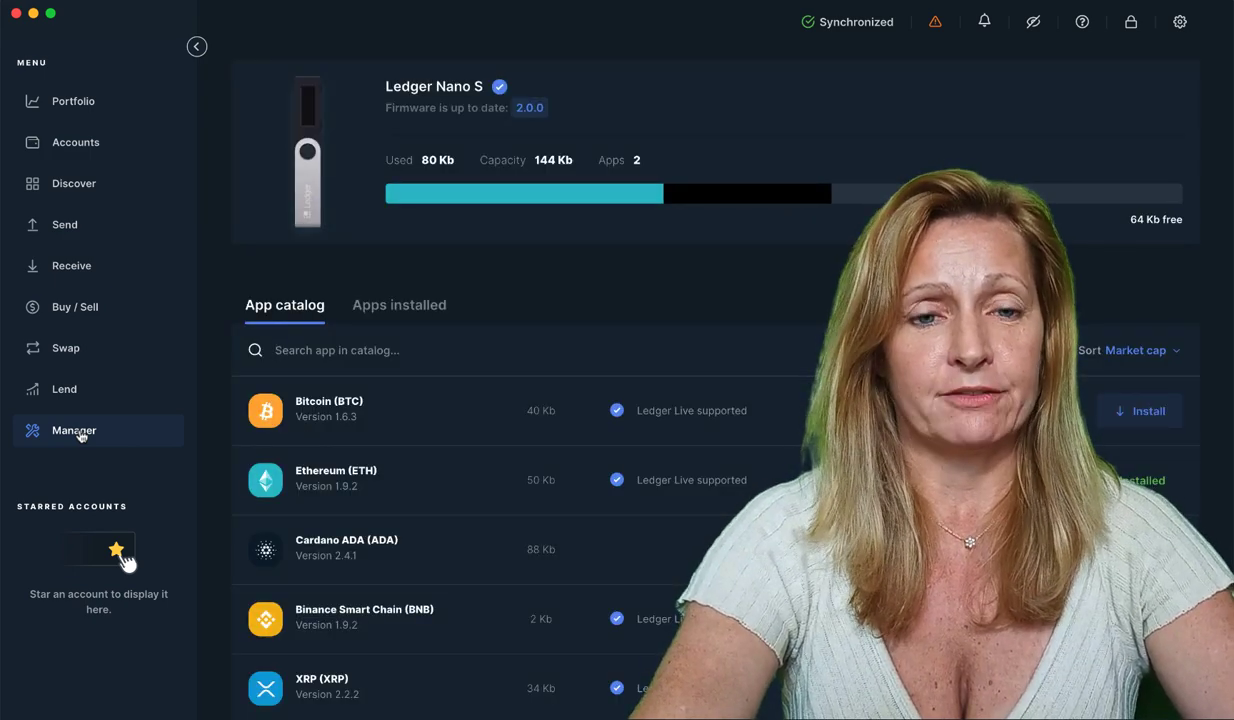
scroll(414, 476, "down", 1)
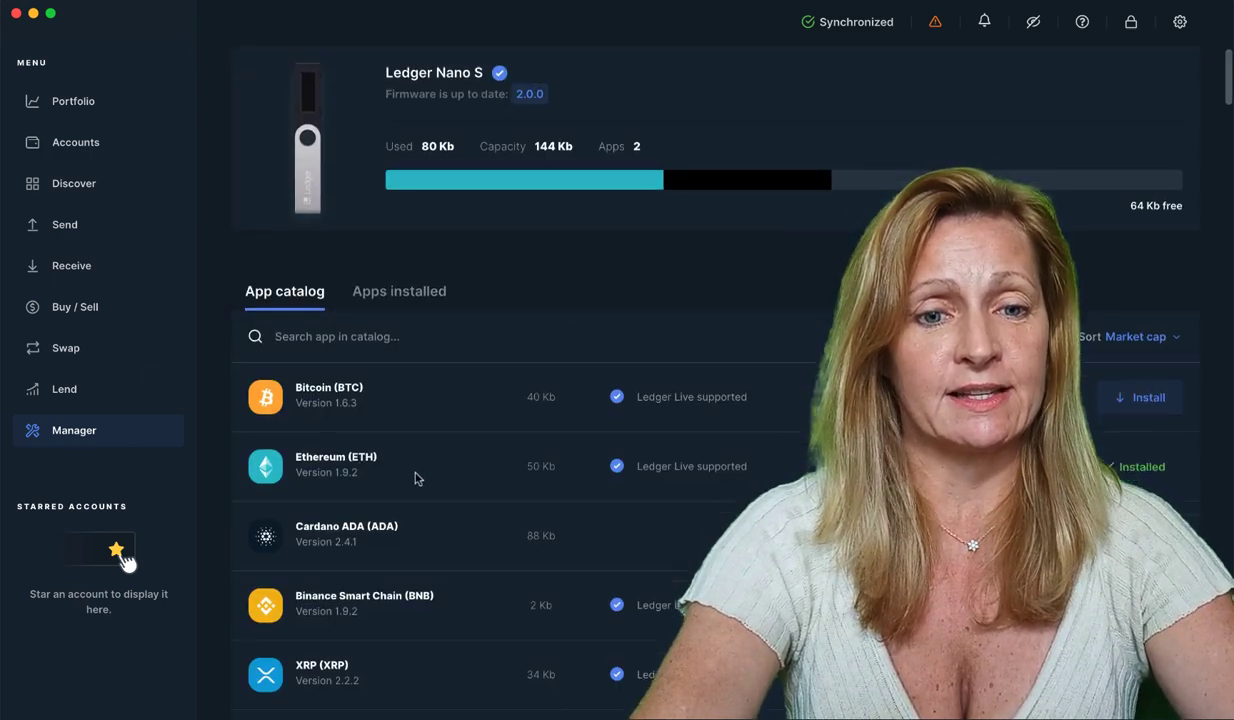
scroll(414, 482, "down", 2)
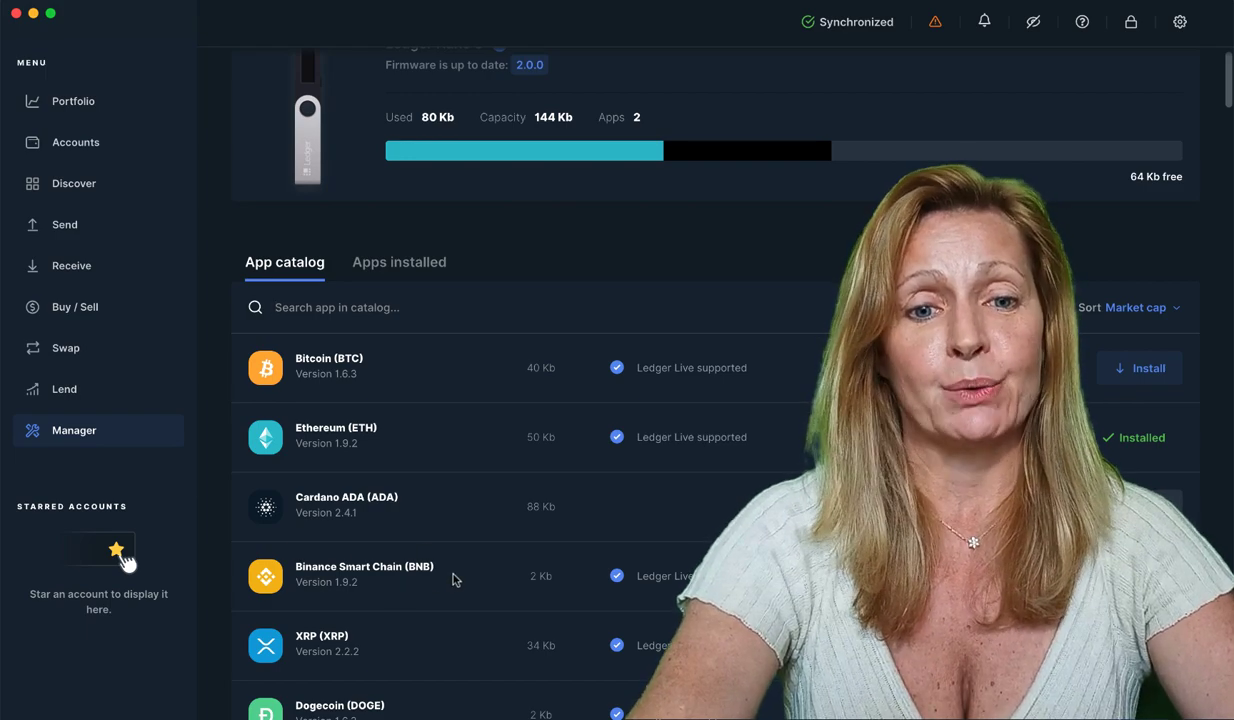
scroll(452, 580, "up", 2)
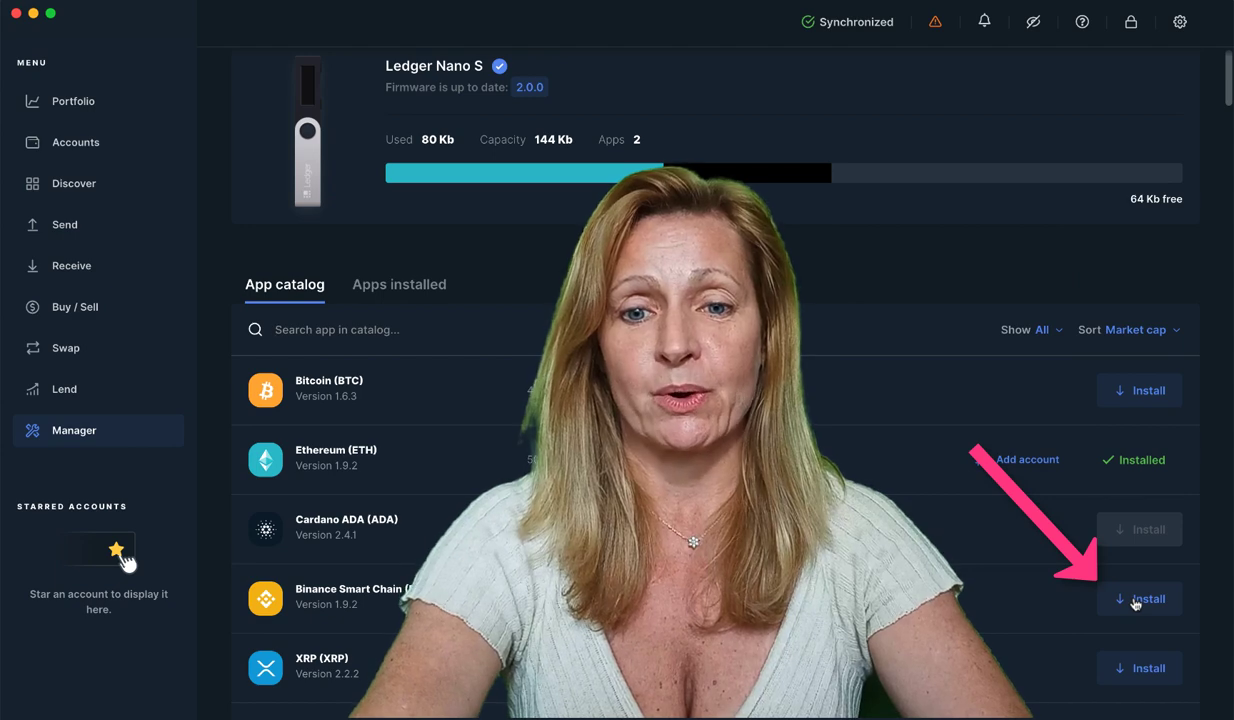
left_click(1137, 598)
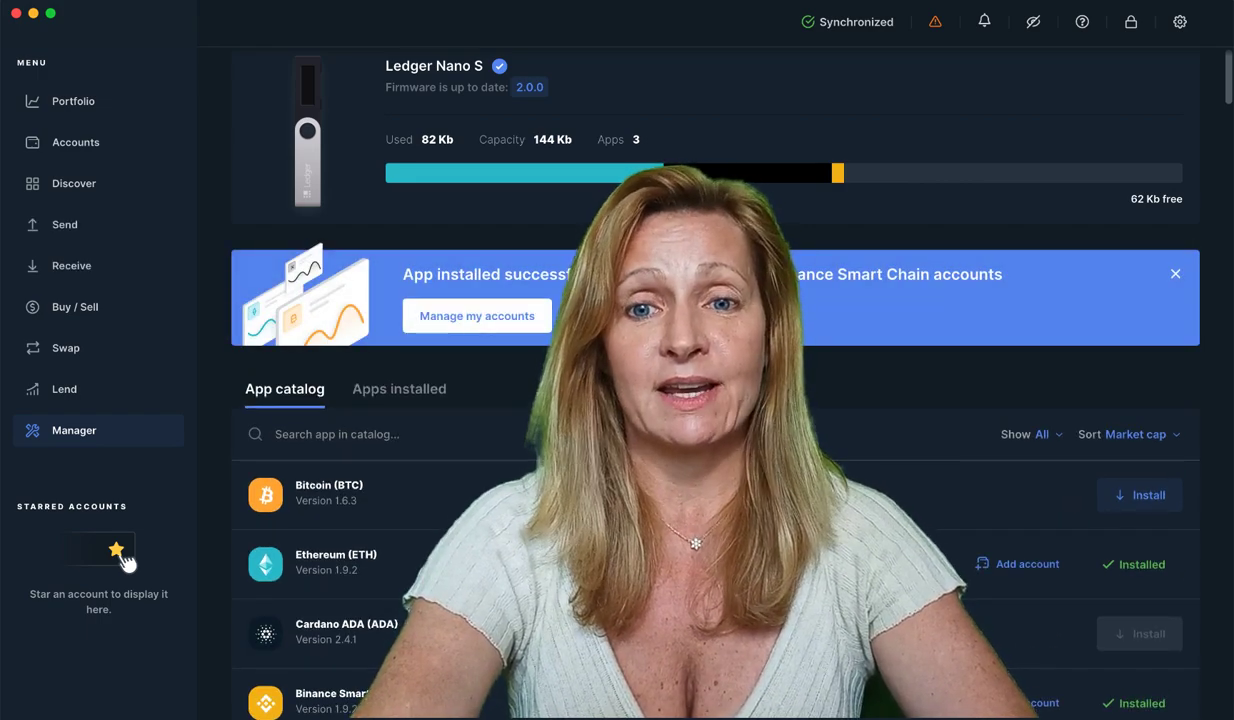
scroll(1027, 600, "down", 2)
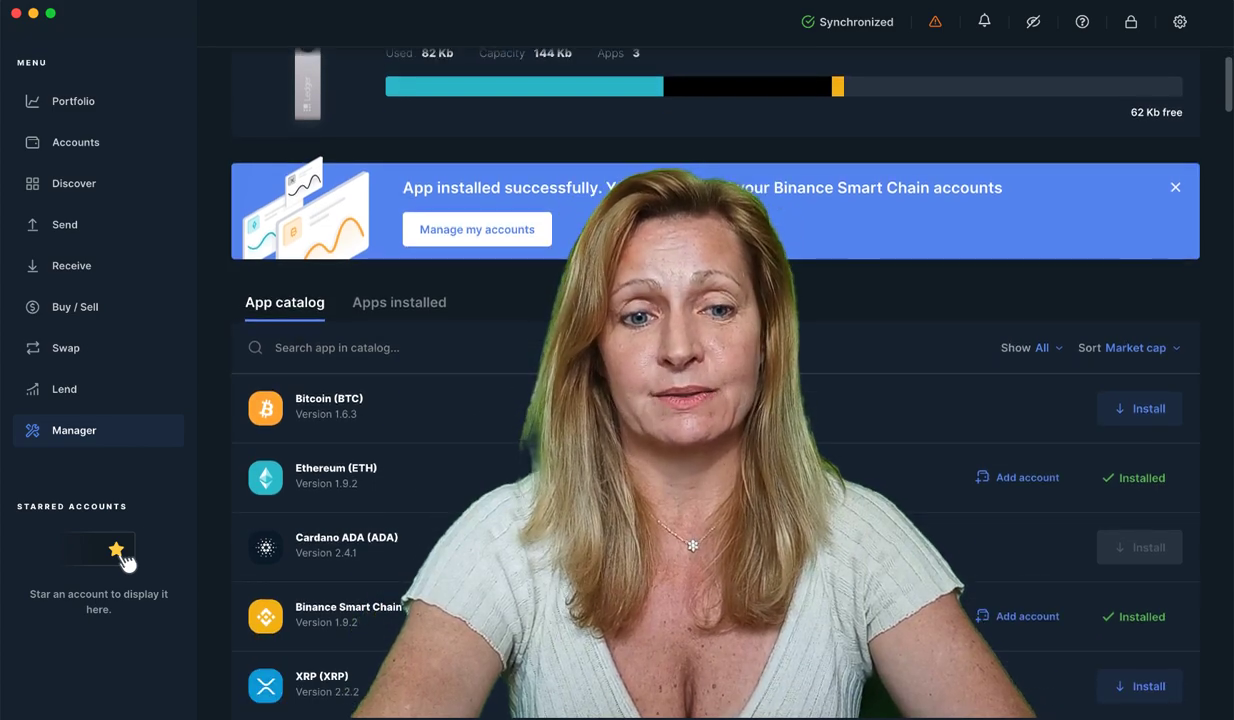
Step: Add a Binance Smart Chain account named 'Binance Smart Chain', dropping the trailing ' 1'
left_click(1027, 616)
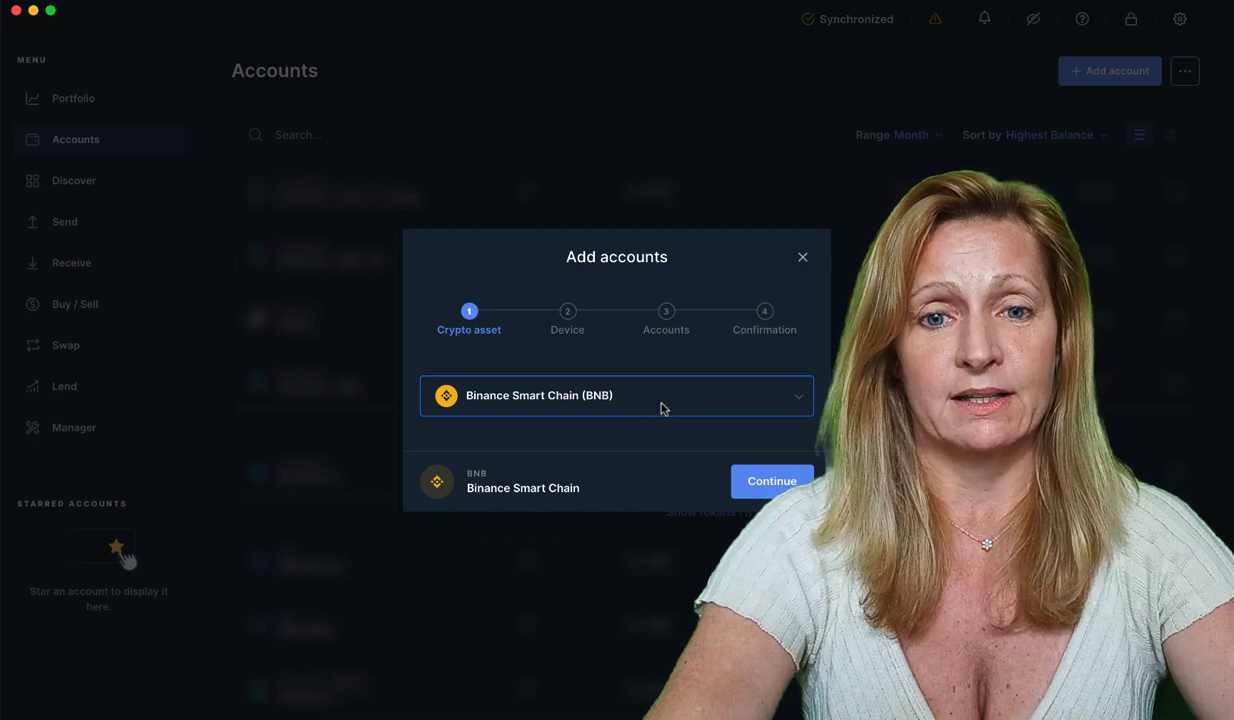
left_click(752, 482)
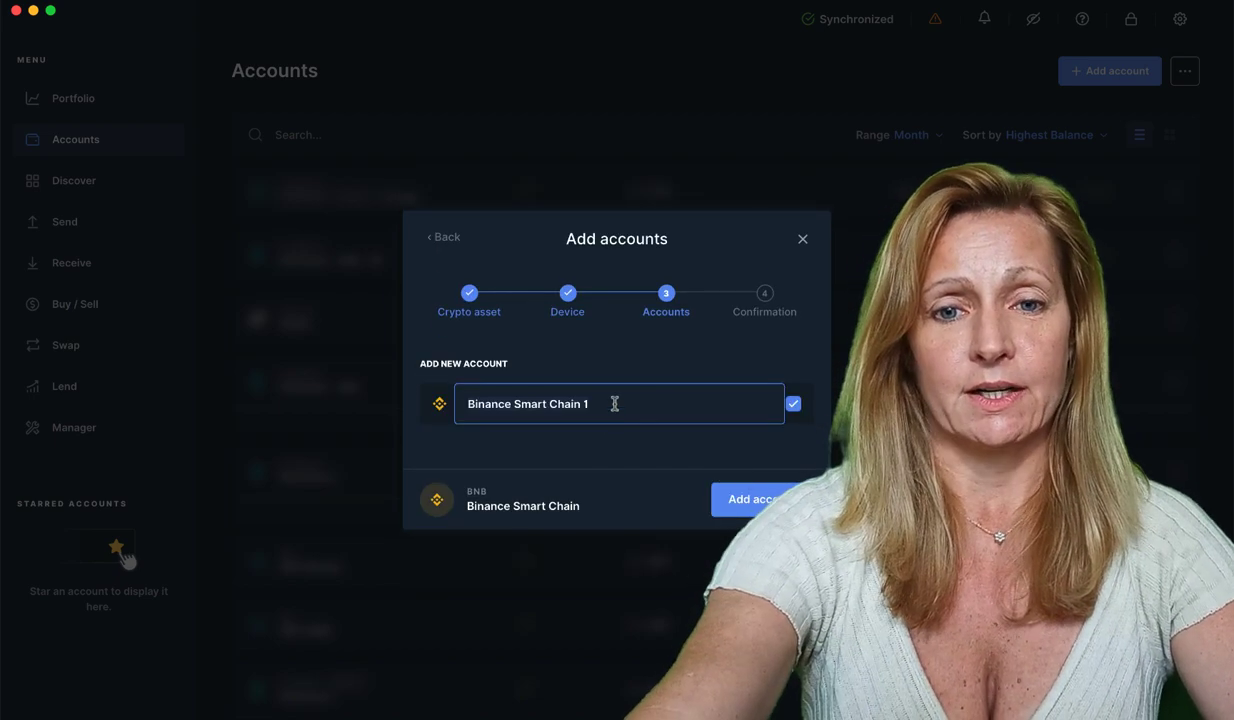
left_click(614, 403)
key("BackSpace")
key("BackSpace")
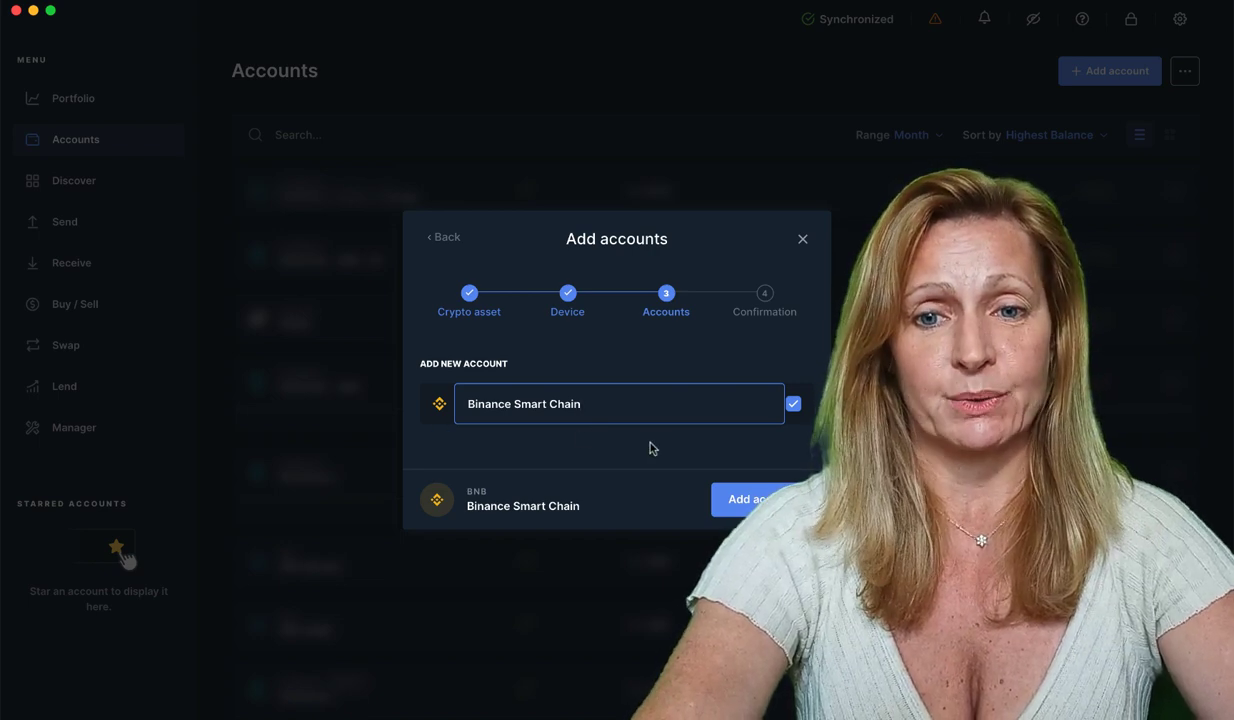
left_click(730, 499)
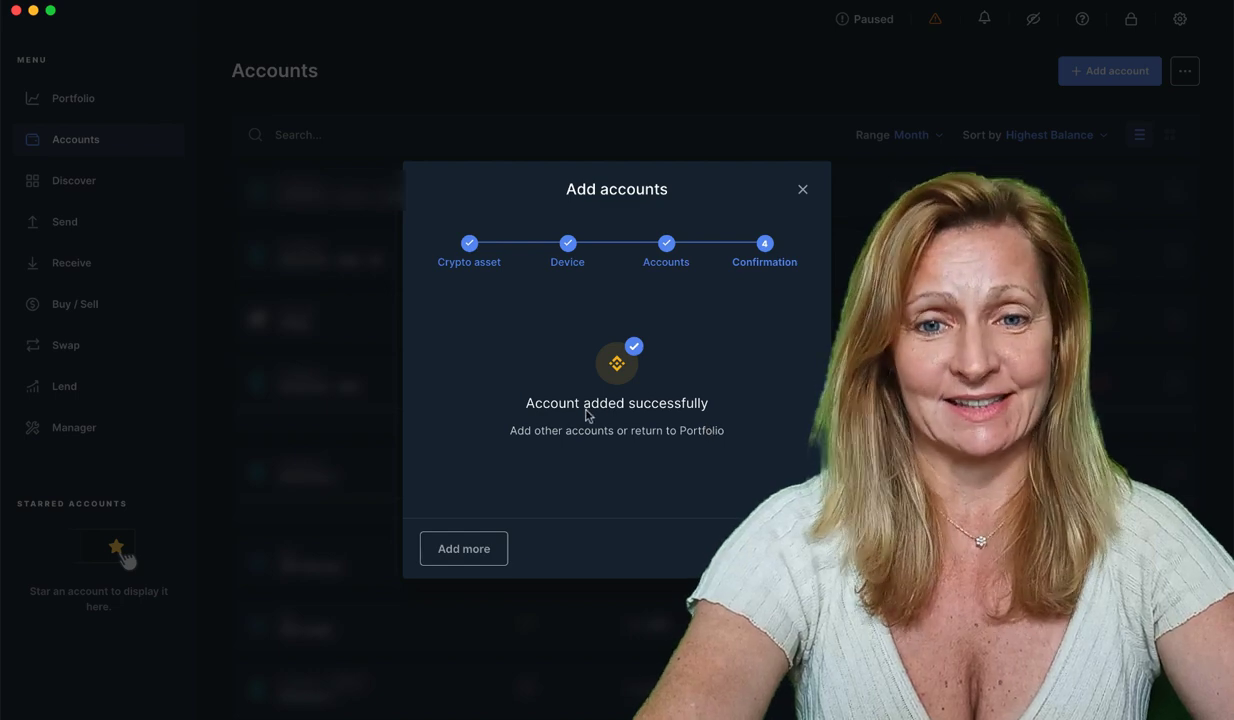
left_click(770, 548)
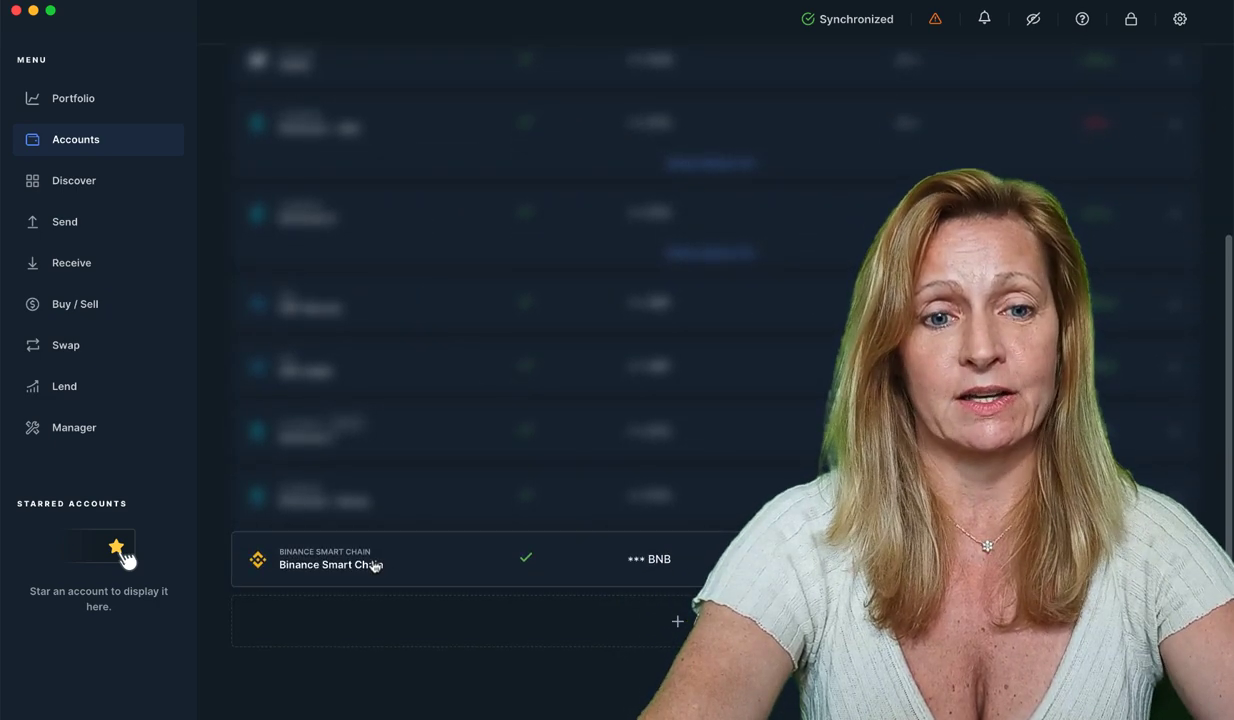
Step: Open the Binance Smart Chain account and start receiving funds into it
left_click(340, 563)
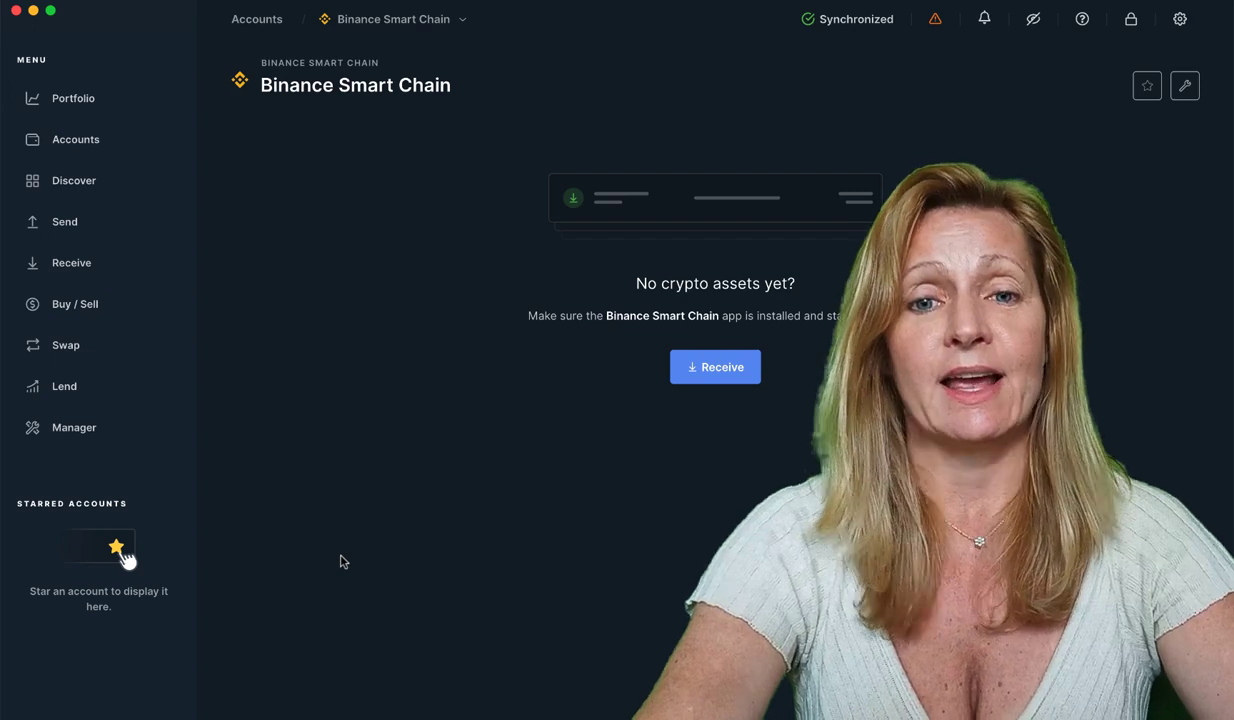
left_click(711, 370)
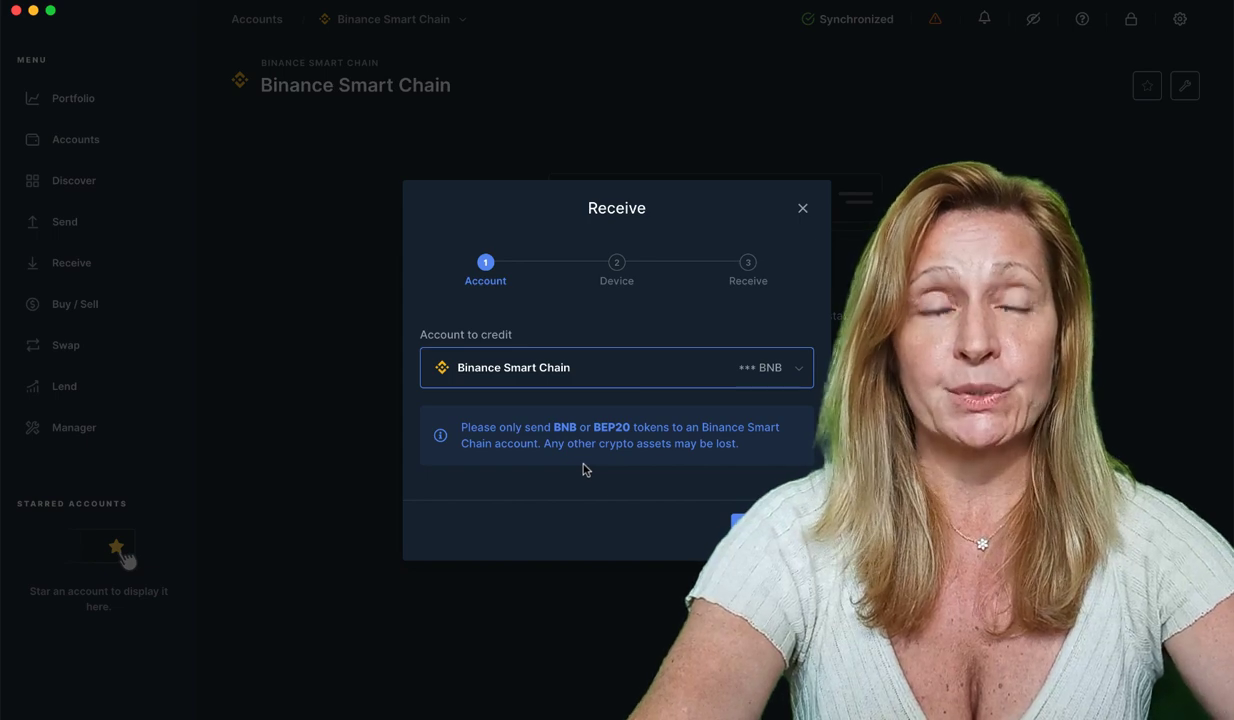
Step: Continue to the device step to reveal the Binance Smart Chain receiving address
left_click(745, 522)
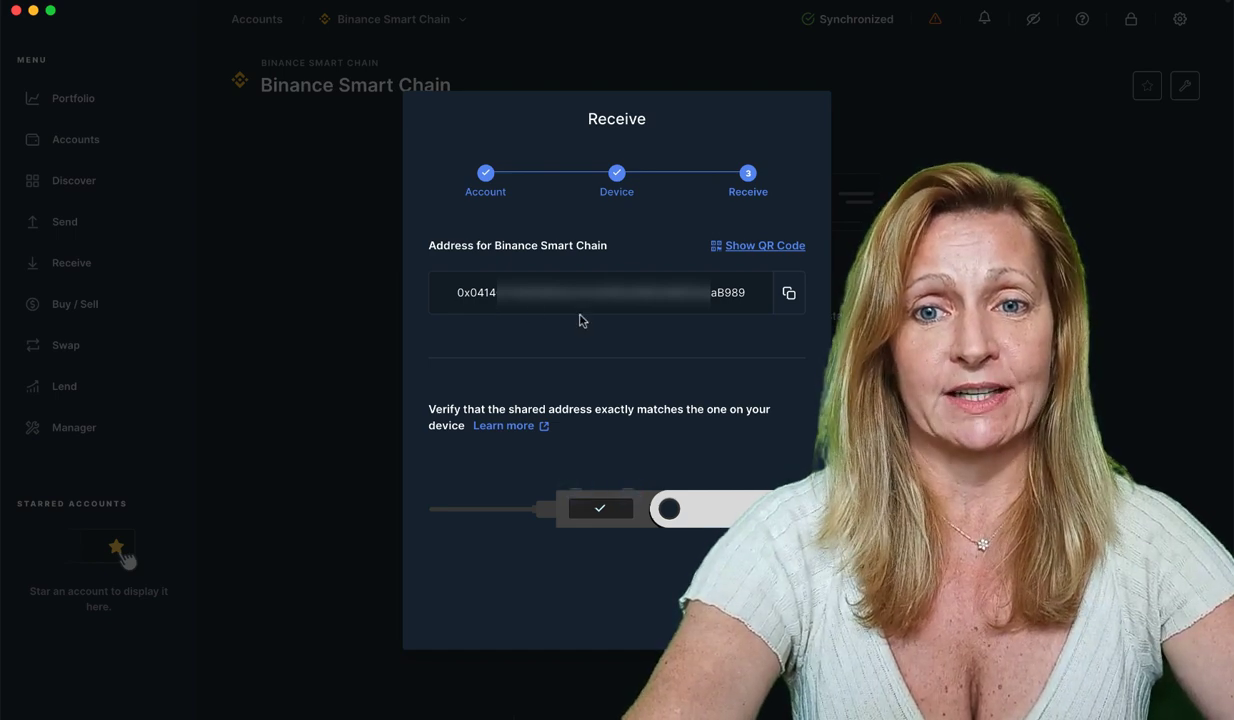
Step: Copy the Binance Smart Chain receiving address and approve it on the Ledger device
left_click(789, 294)
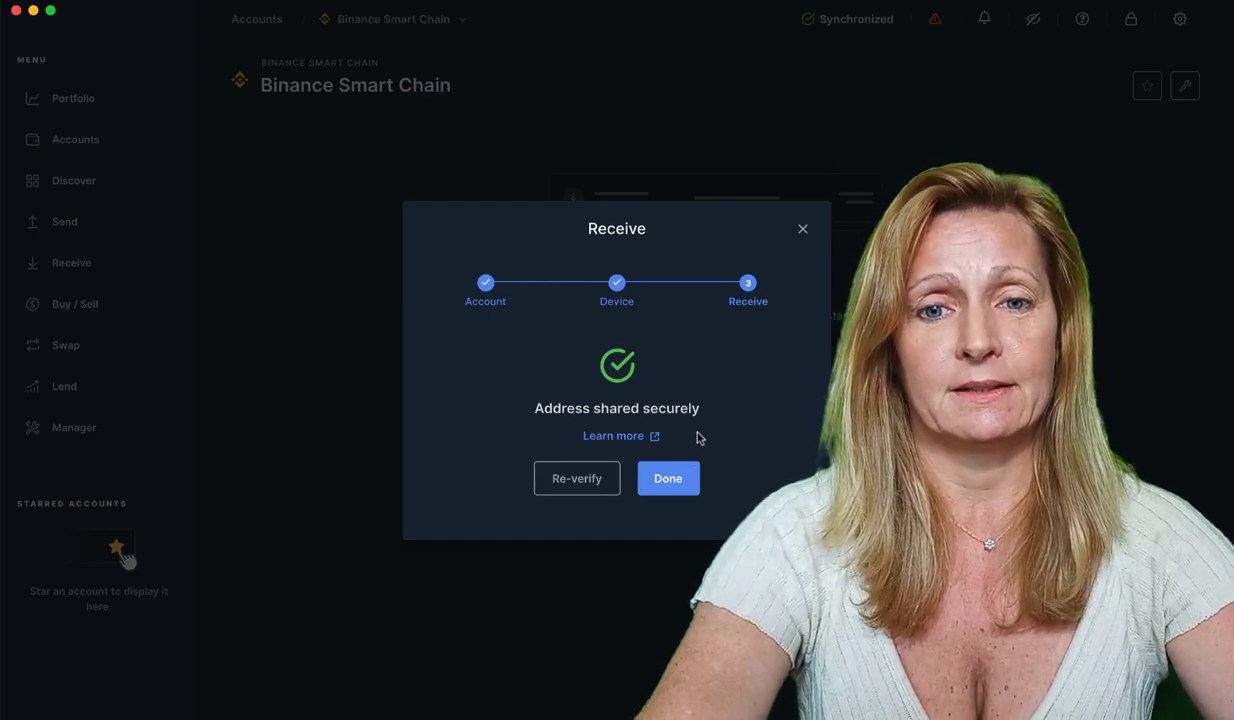
Step: Close the completed Receive dialog and start a BNB withdrawal from the Binance Fiat and Spot wallet
left_click(668, 479)
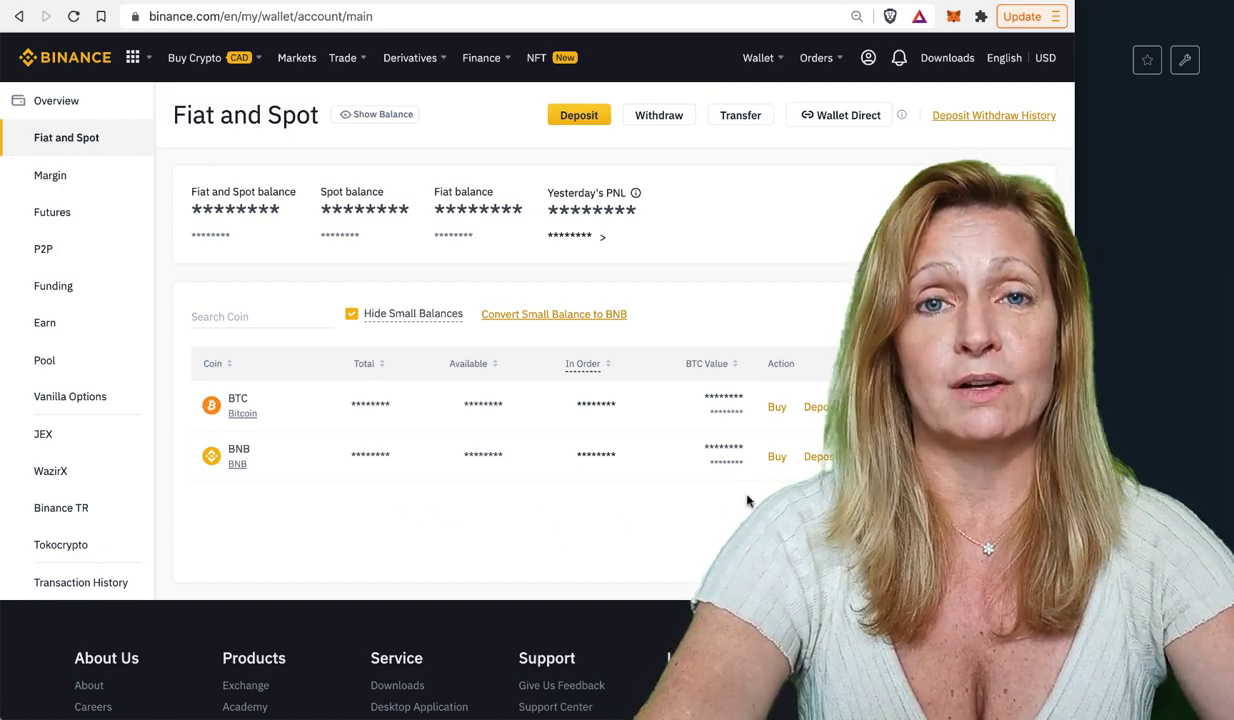
left_click(868, 456)
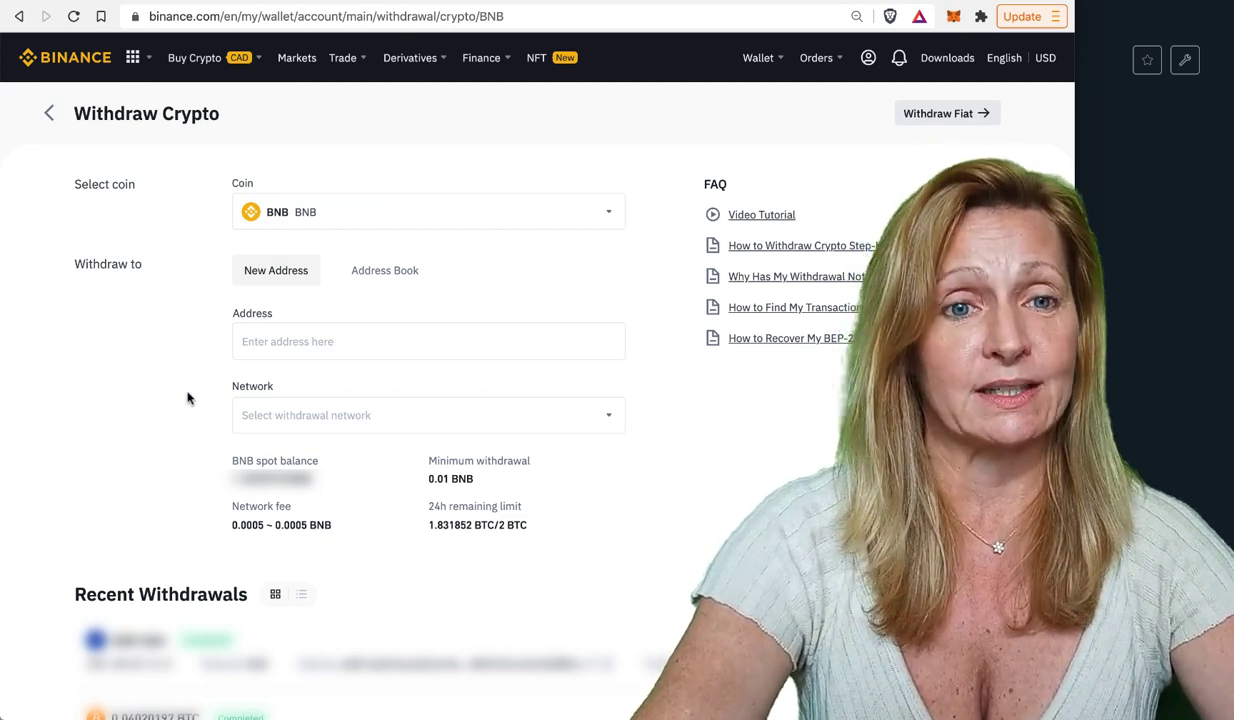
Step: Paste the Ledger BSC address as the withdrawal destination, letting the network match BSC (BEP20)
left_click(249, 344)
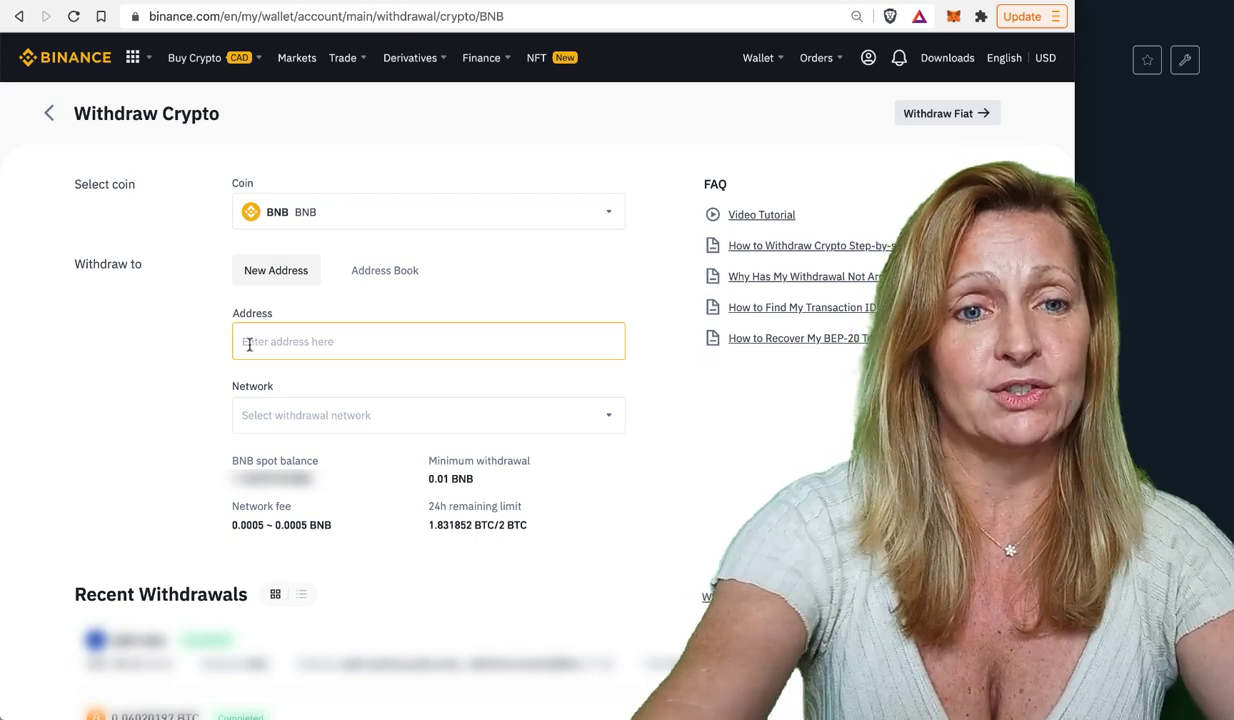
key("super+v")
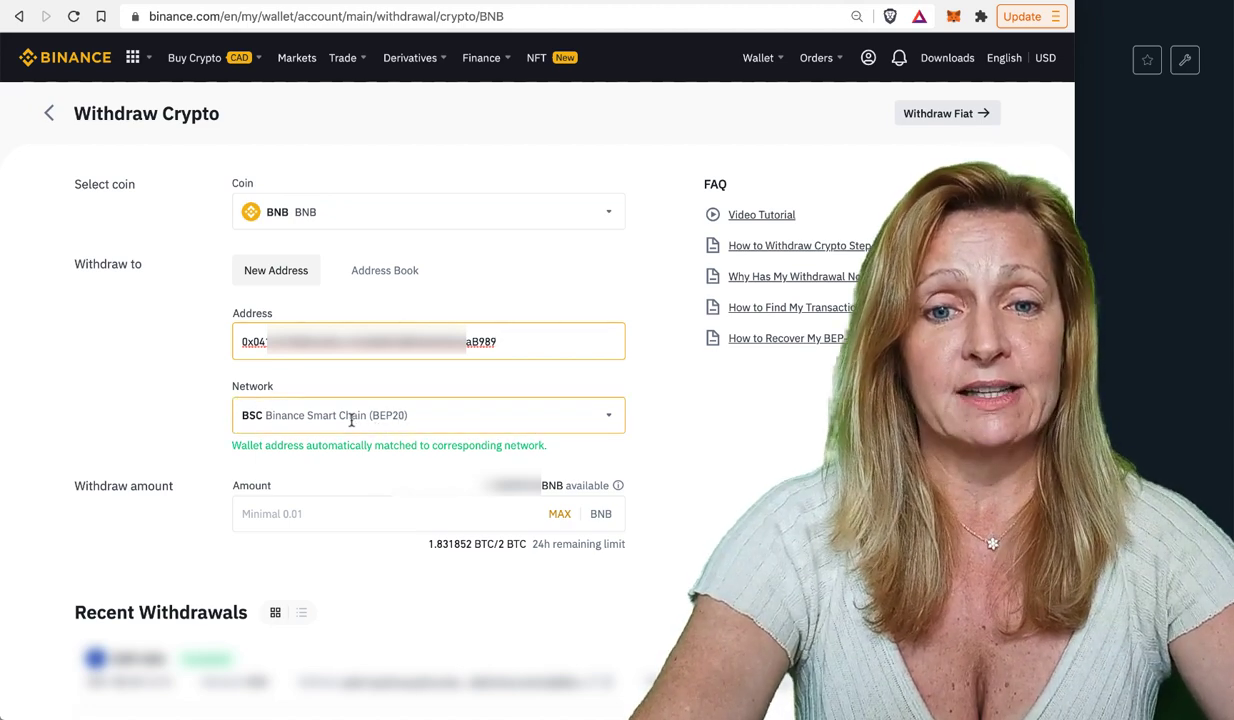
left_click(607, 416)
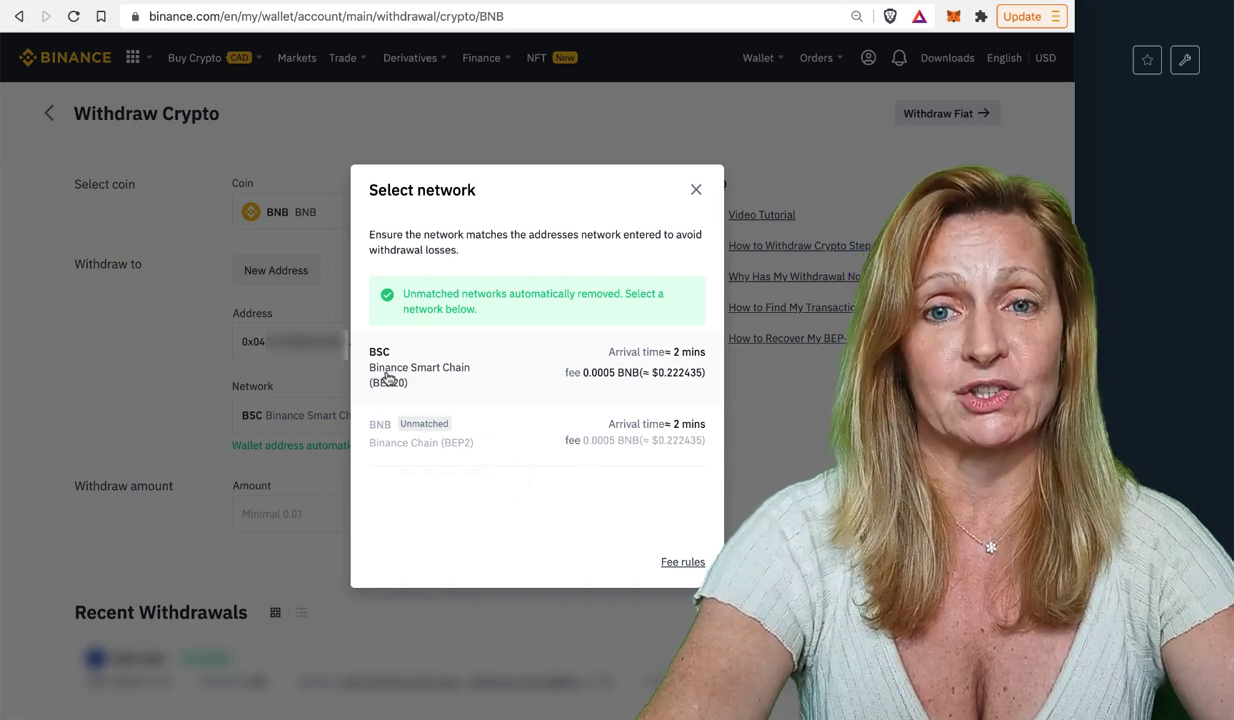
left_click(696, 189)
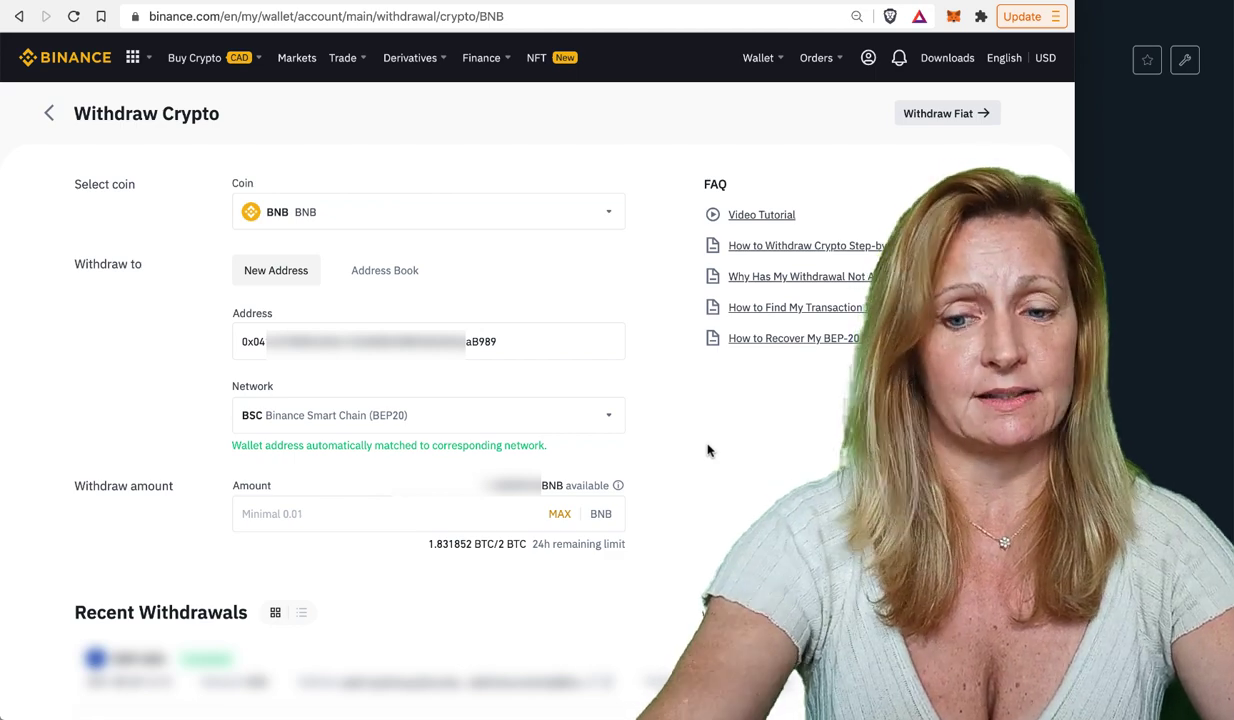
Step: Withdraw 0.08 BNB over BSC, confirming the network warning and the 0.0795 BNB summary
left_click(256, 513)
type("0")
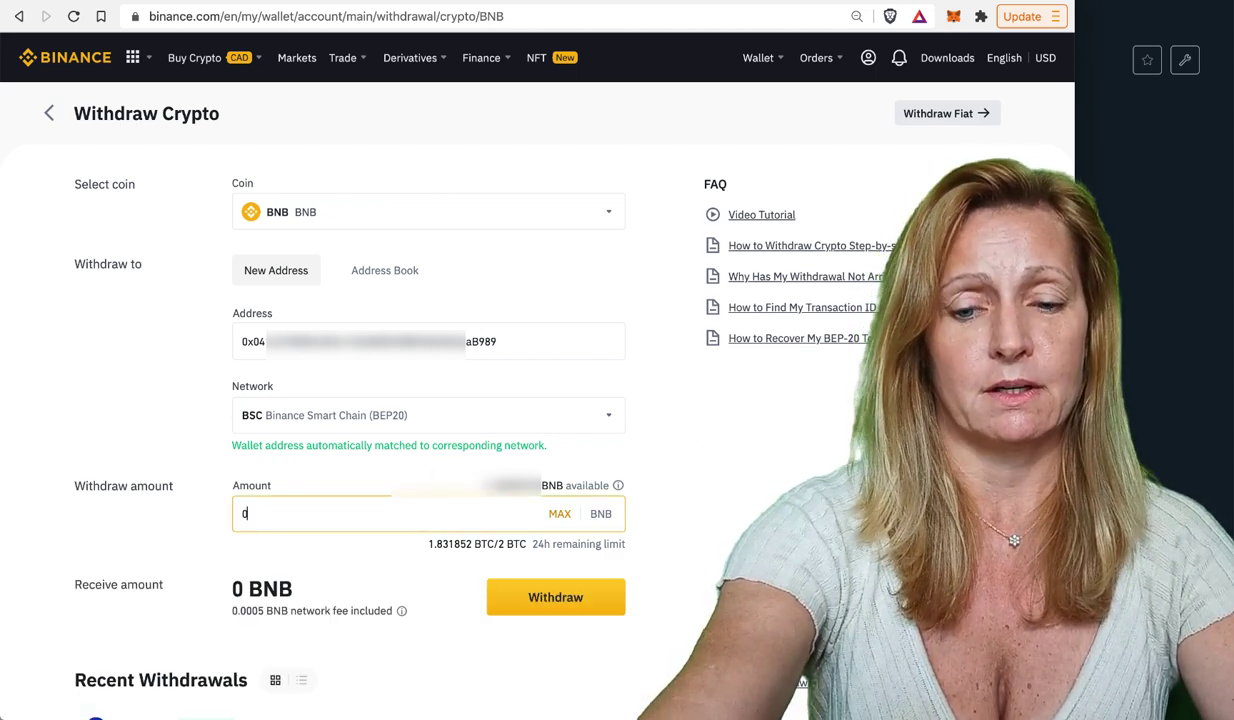
type("8")
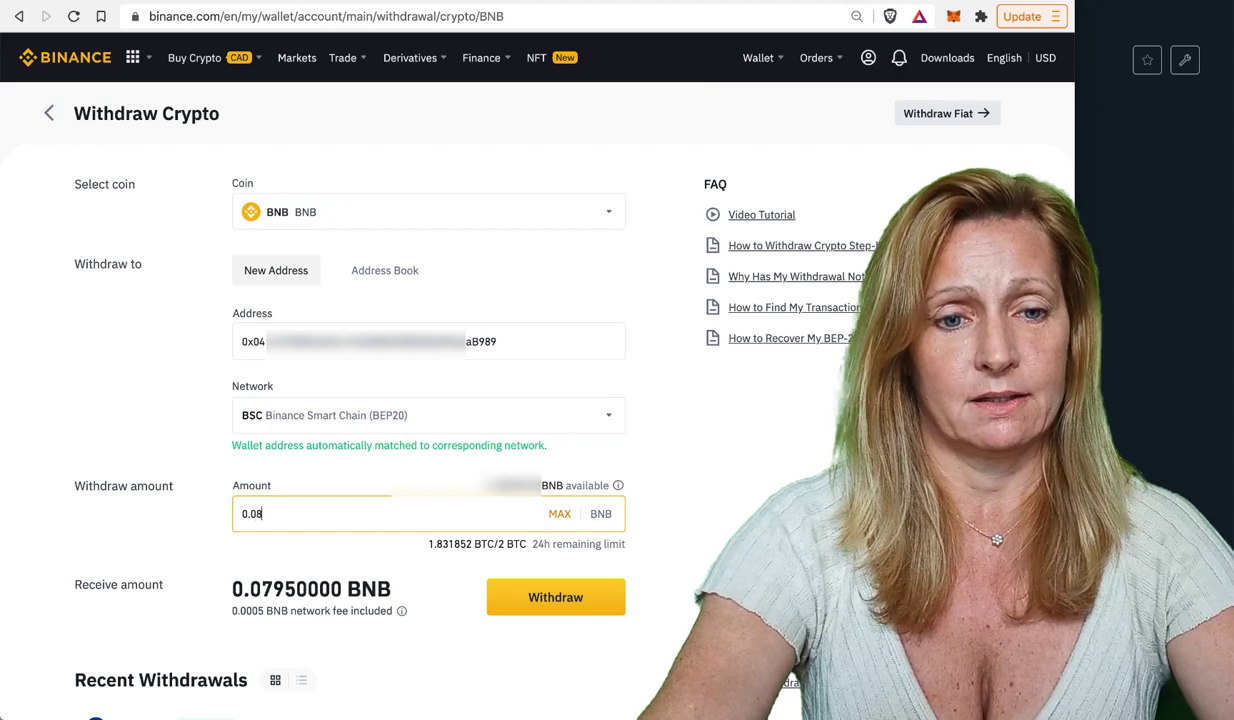
left_click(667, 543)
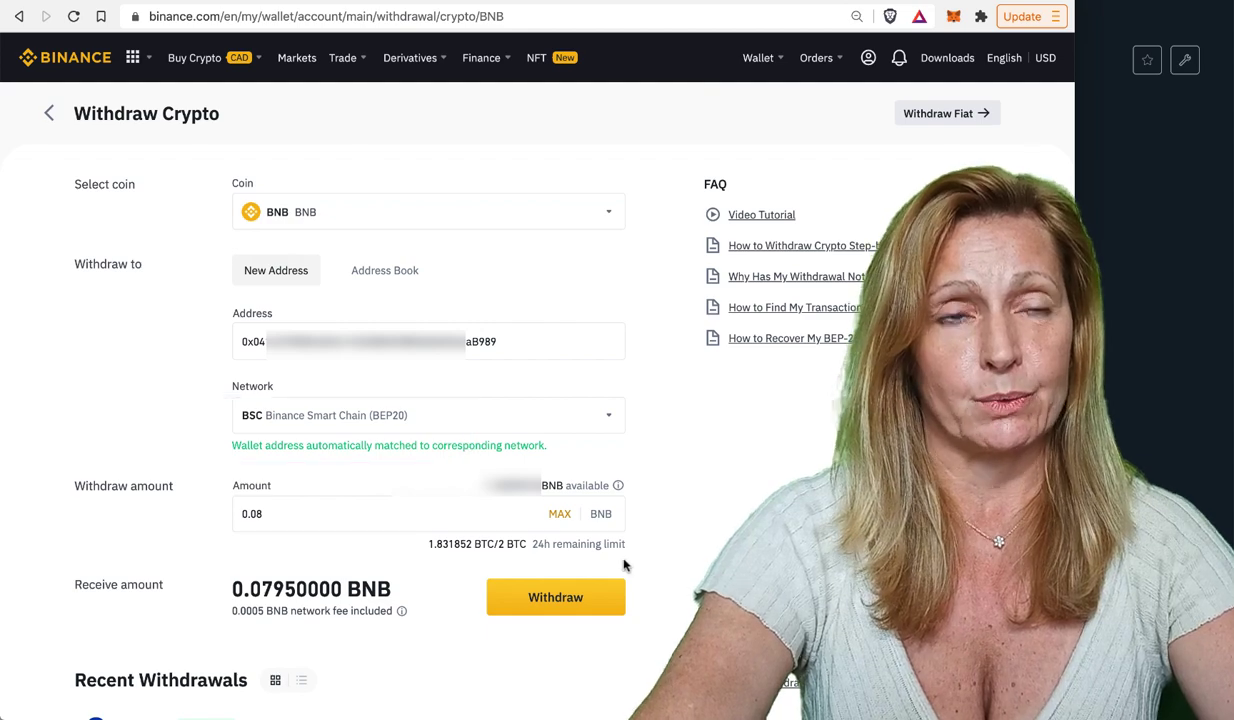
left_click(538, 600)
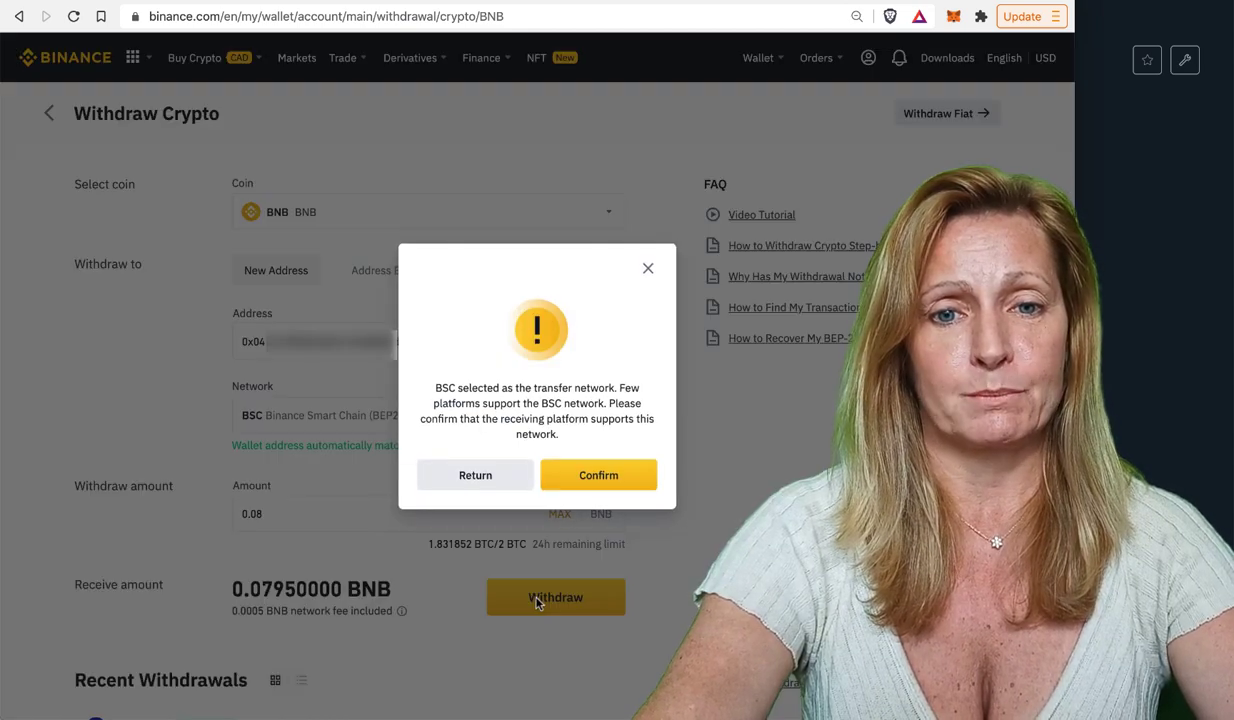
left_click(588, 481)
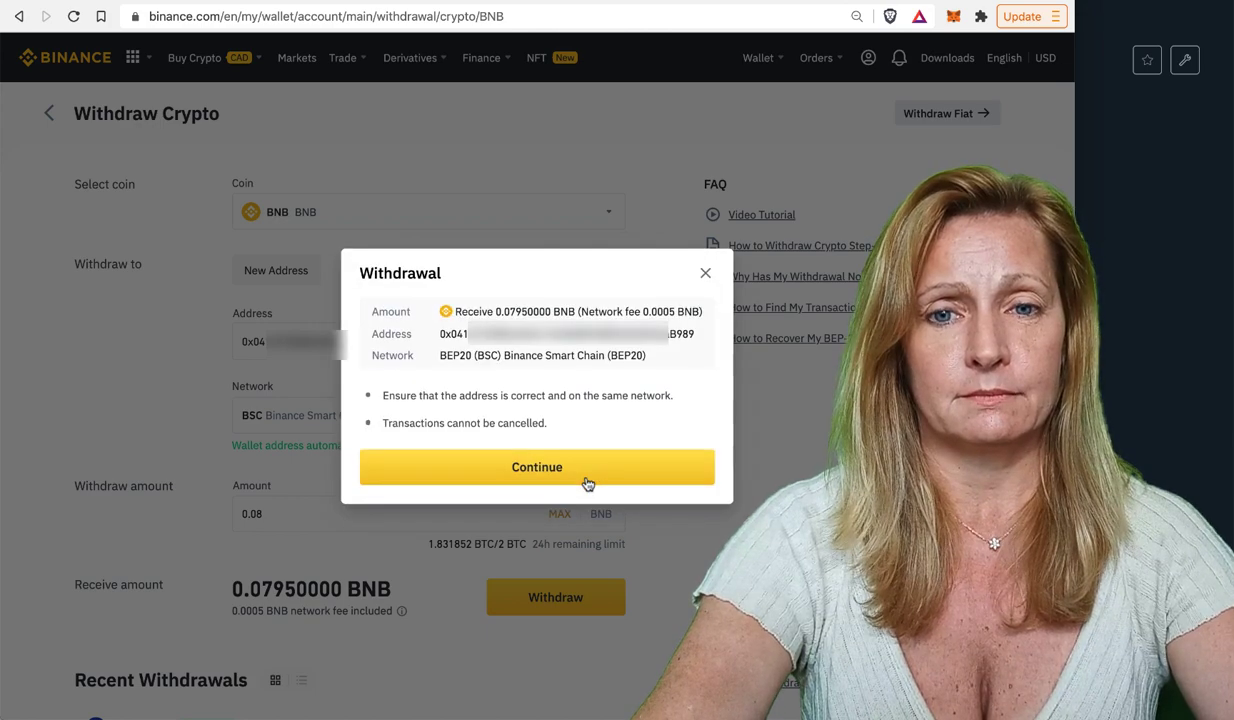
left_click(547, 472)
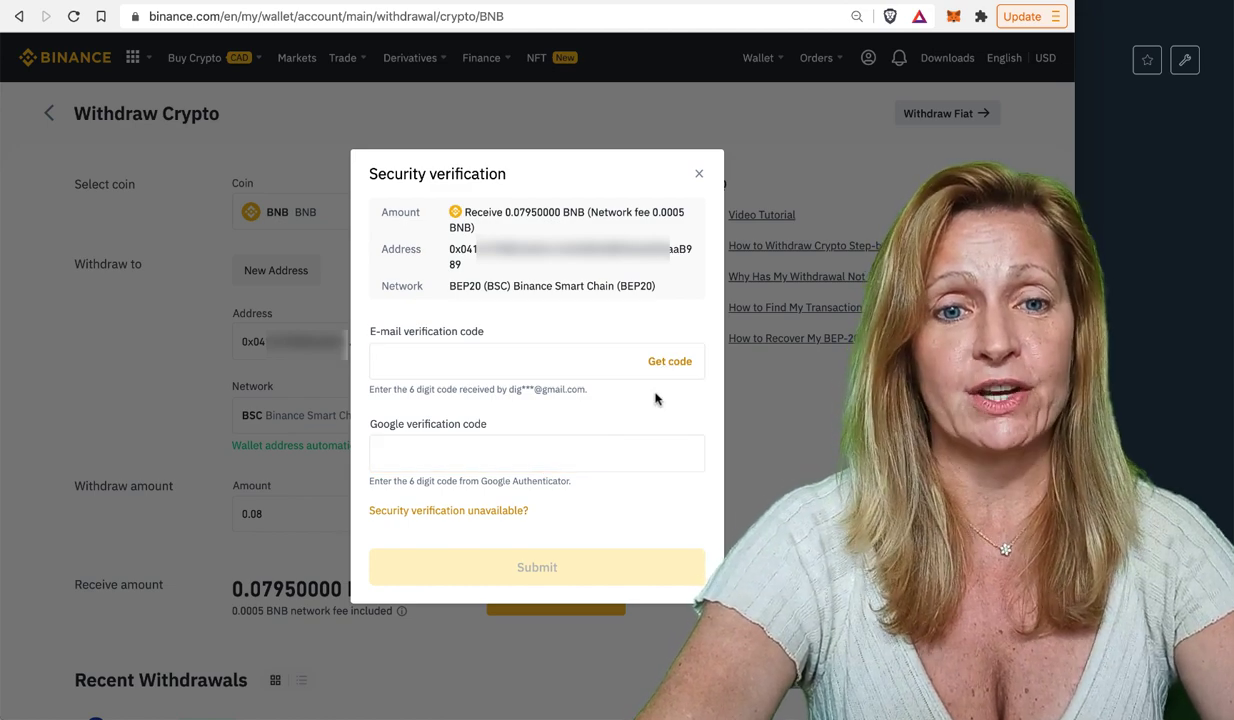
Step: Pass security verification with the e-mail code and Google Authenticator code, then submit
left_click(665, 361)
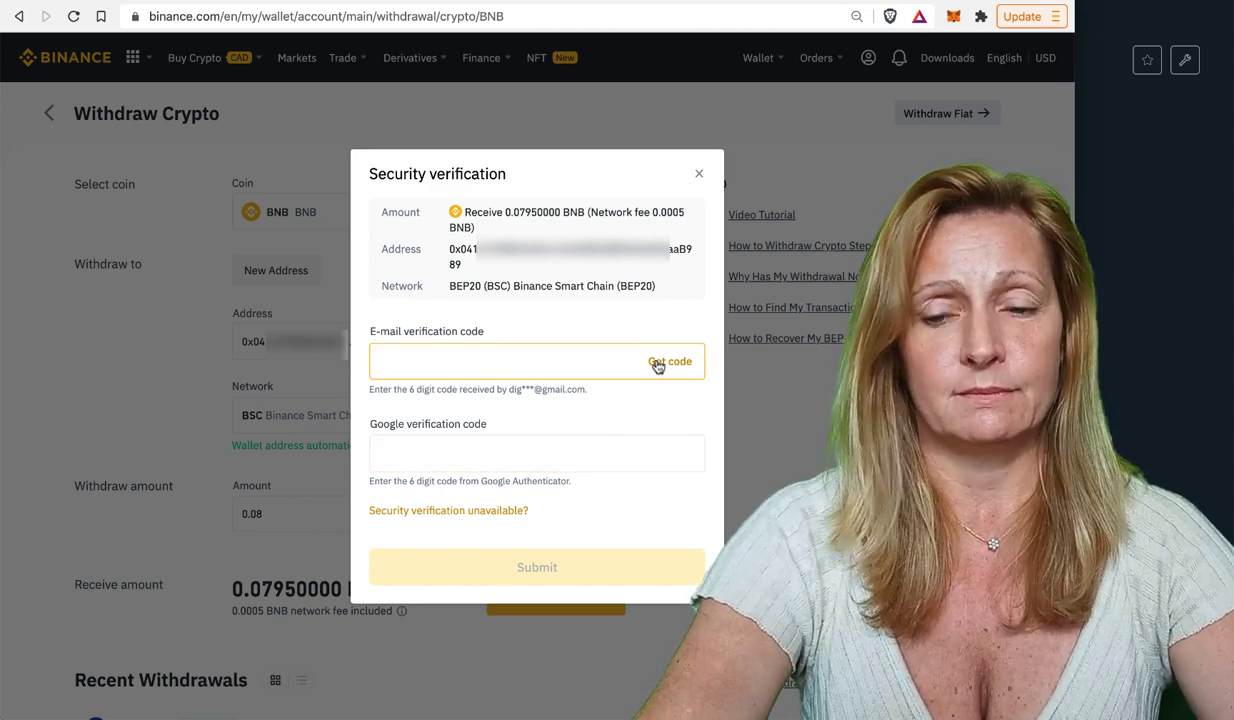
left_click(483, 366)
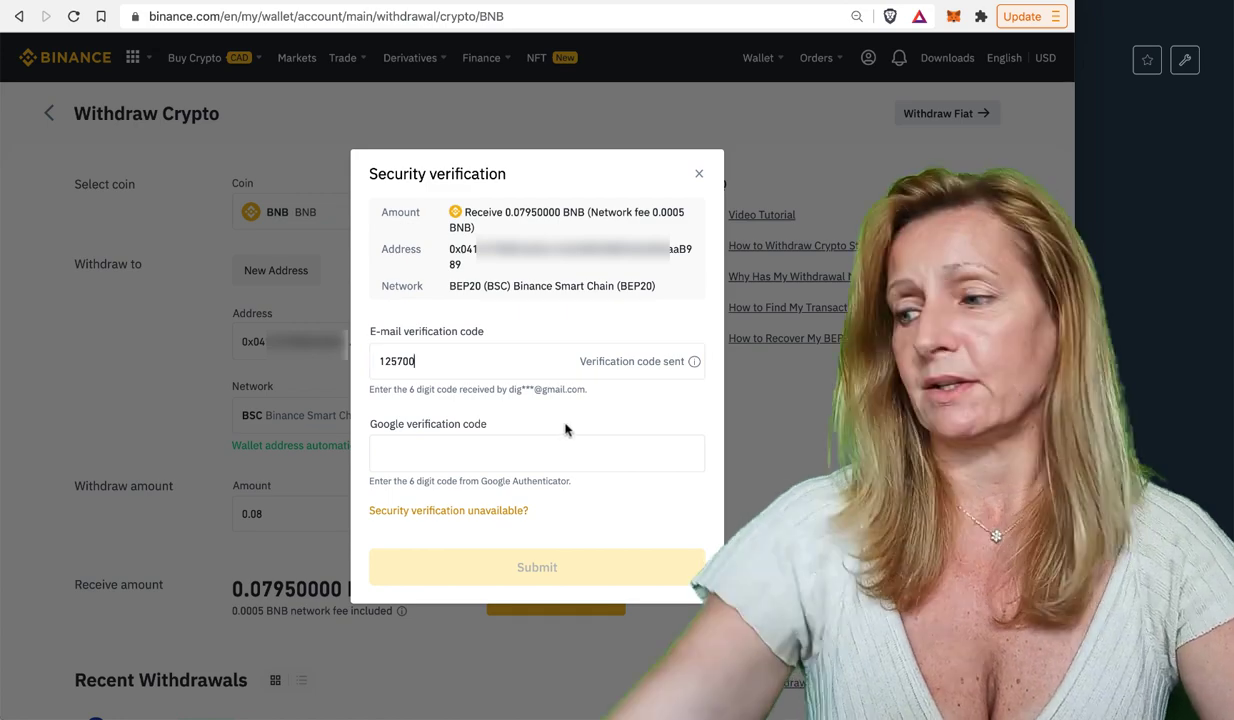
left_click(479, 451)
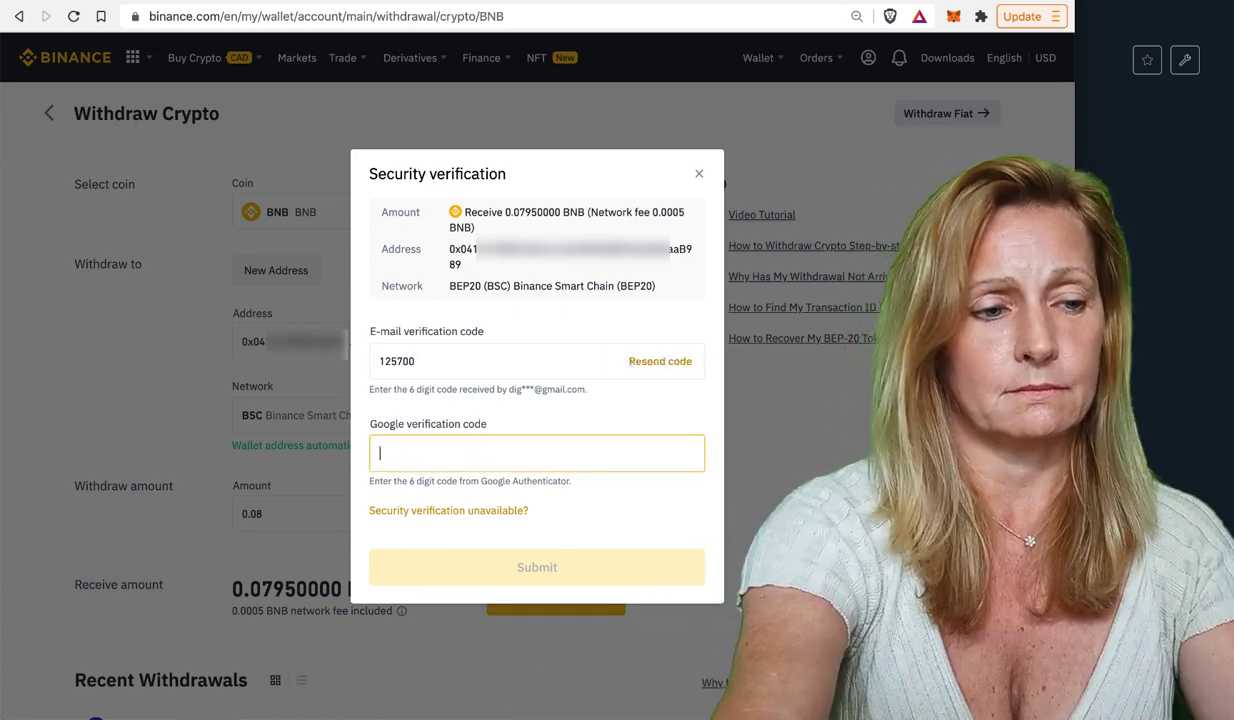
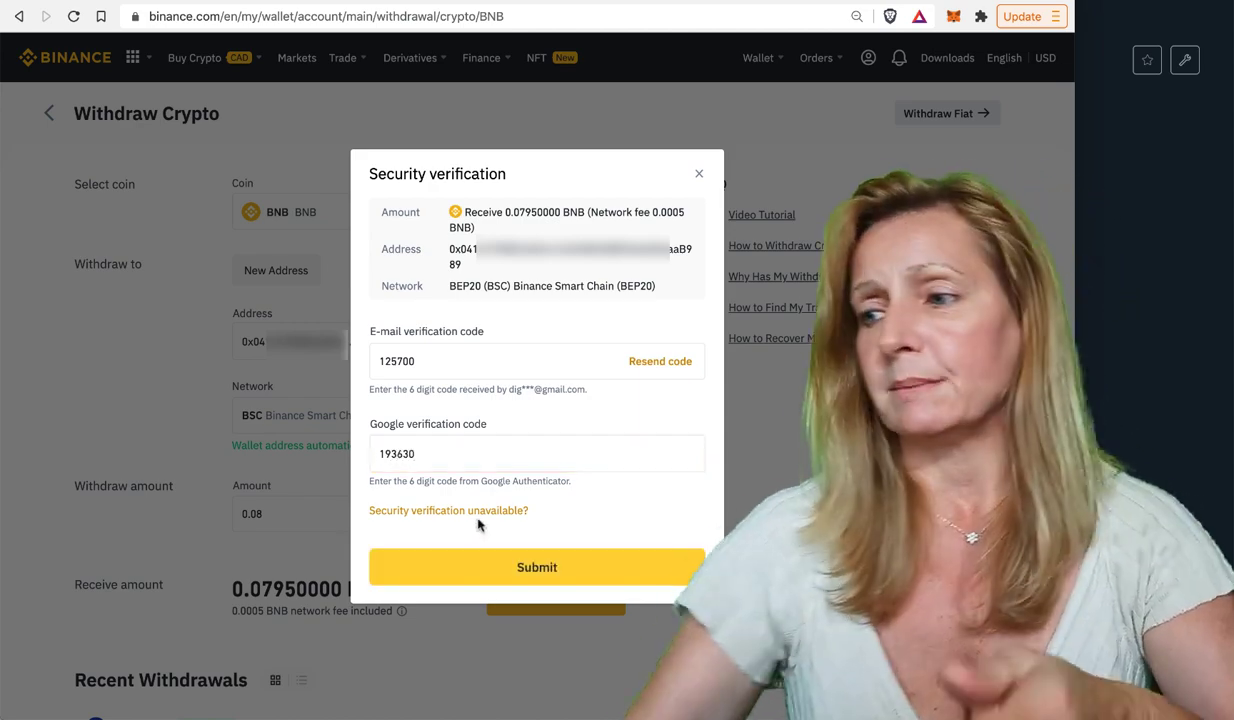
left_click(511, 569)
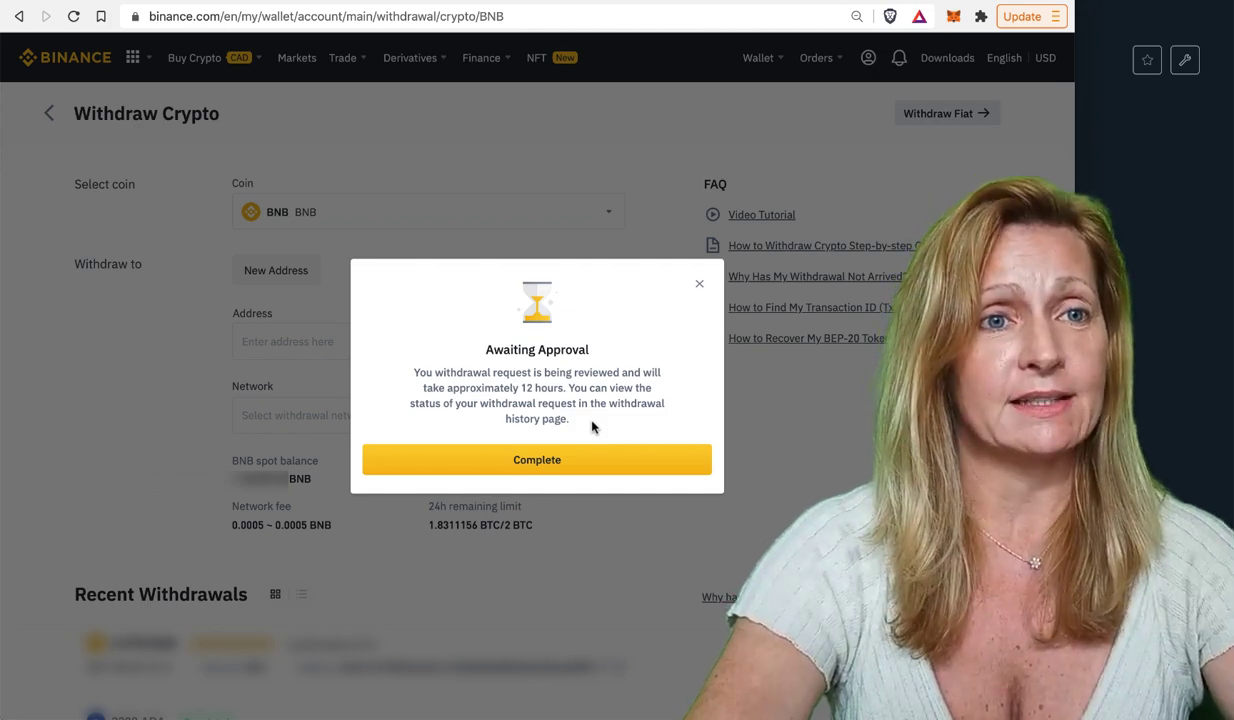
Step: Close the Awaiting Approval notice, leaving the 0.08 BNB BEP20 withdrawal submitted
left_click(592, 459)
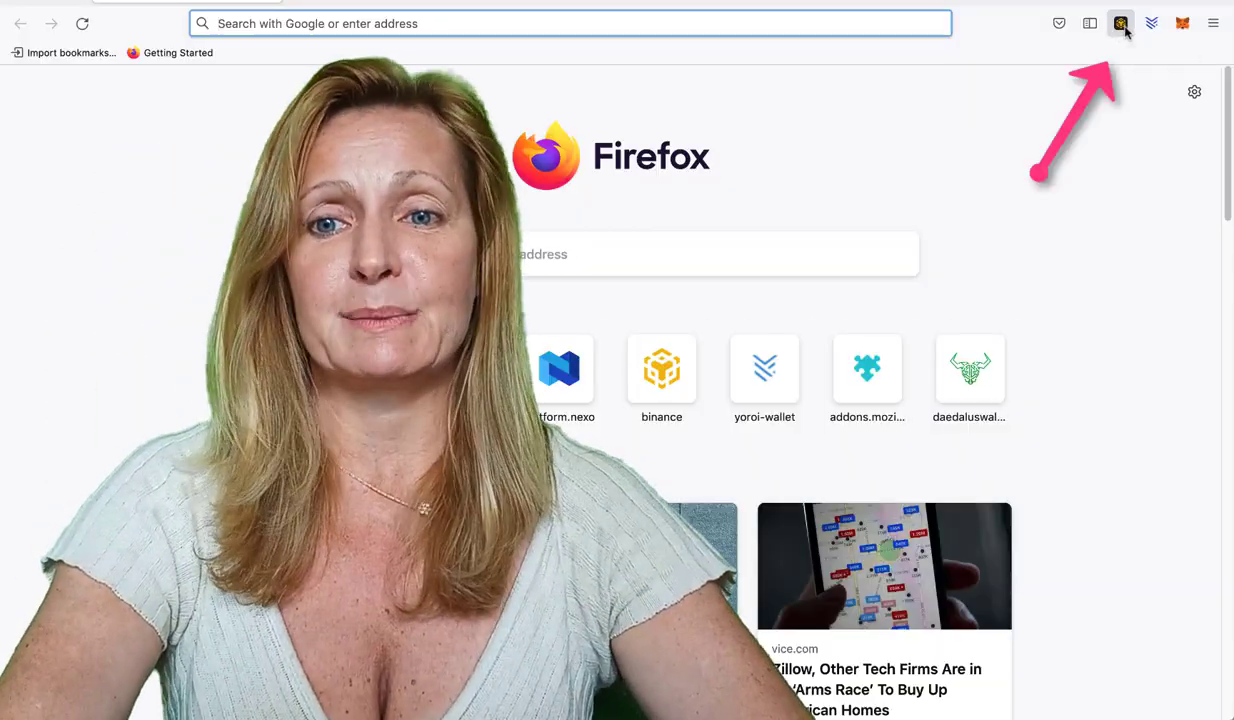
Step: Launch the Binance Wallet extension from the Firefox toolbar to reach its welcome screen
left_click(1123, 27)
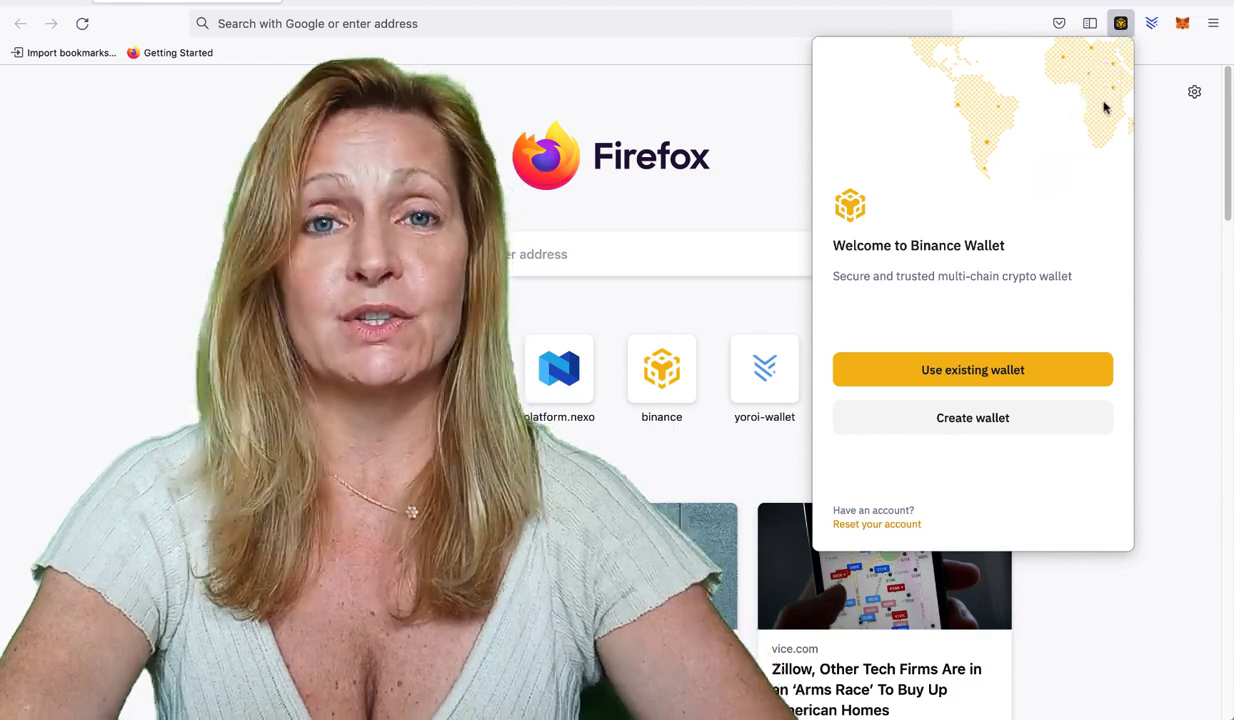